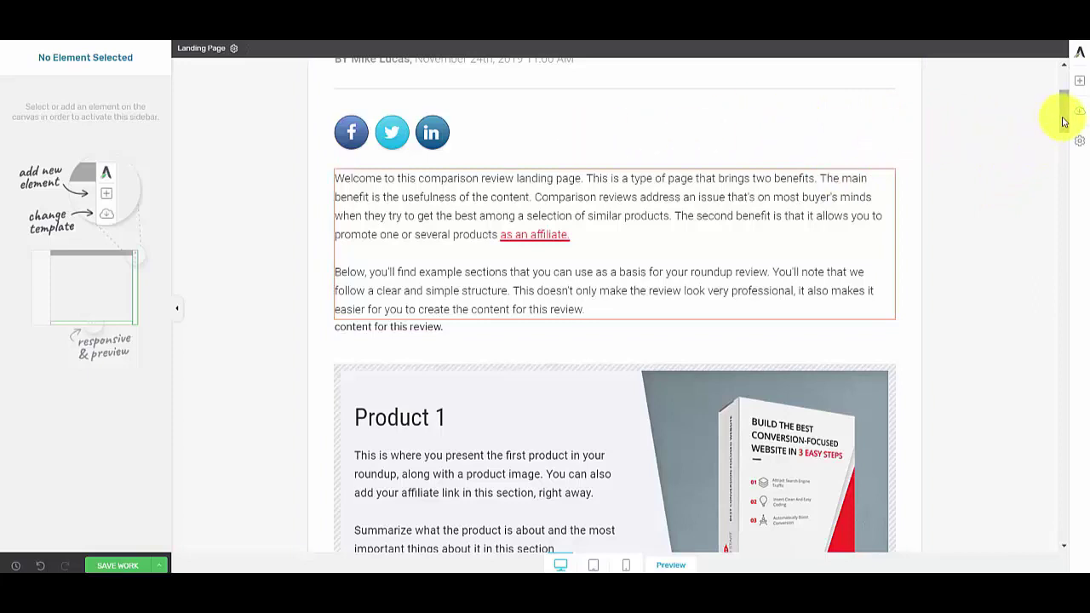
Step: Browse the Review landing page templates, trying Review Resources Page and Review Comparison Page, and close the template chooser without applying one
left_click_drag(1064, 114, 1050, 93)
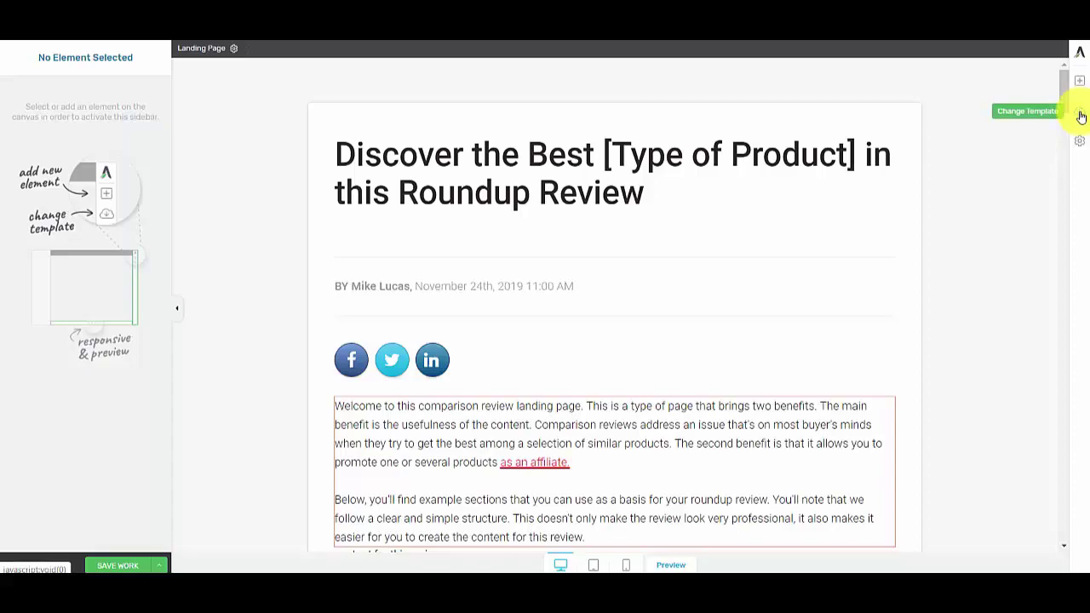
left_click(1080, 117)
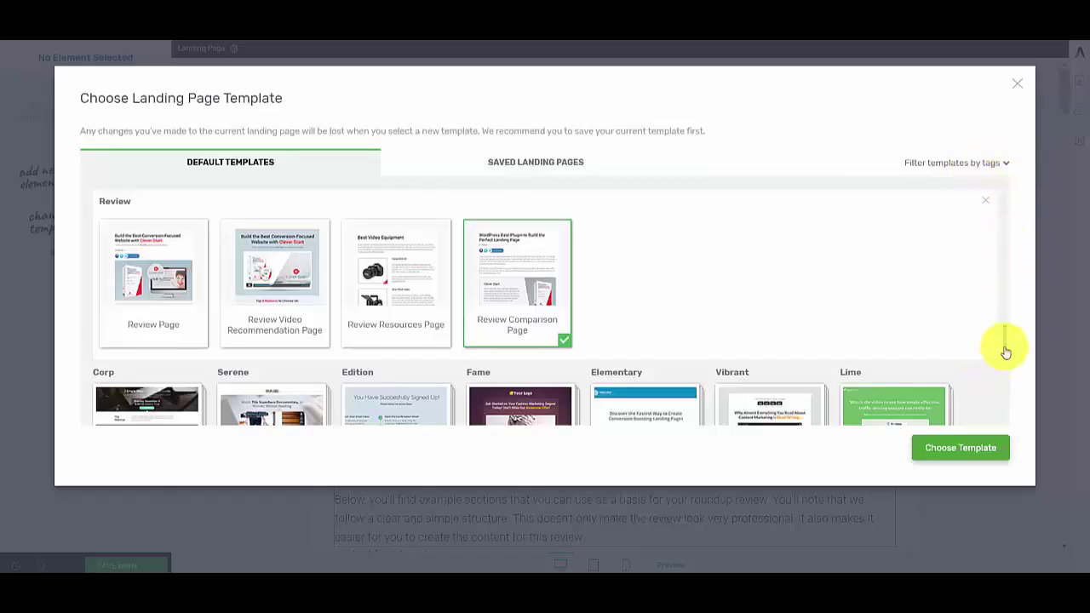
mouse_move(1005, 350)
left_mouse_down()
mouse_move(1003, 428)
mouse_move(1005, 199)
mouse_move(996, 349)
left_mouse_up()
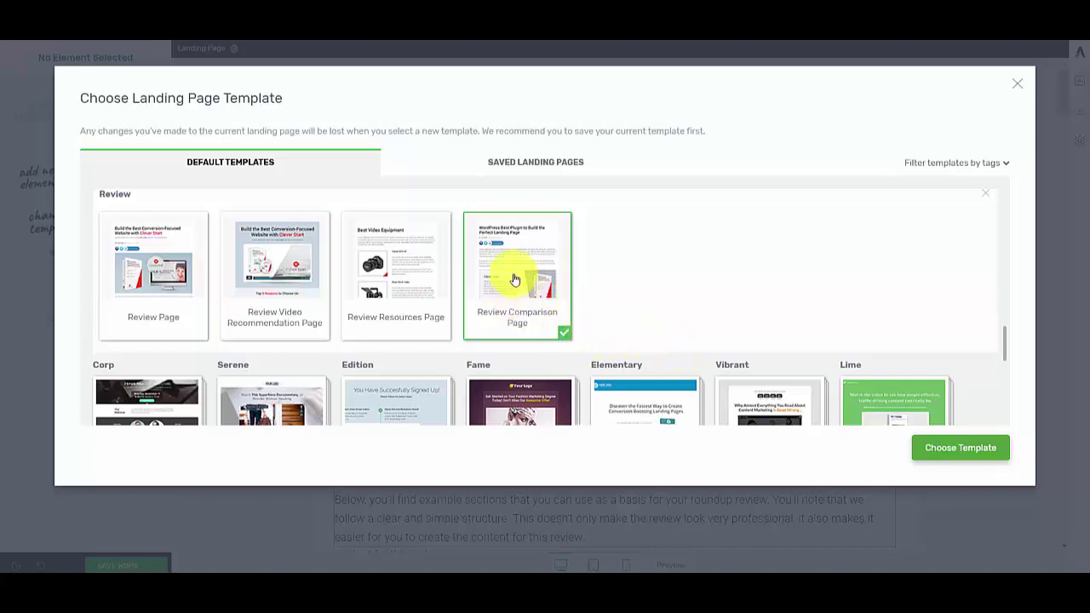
left_click(395, 286)
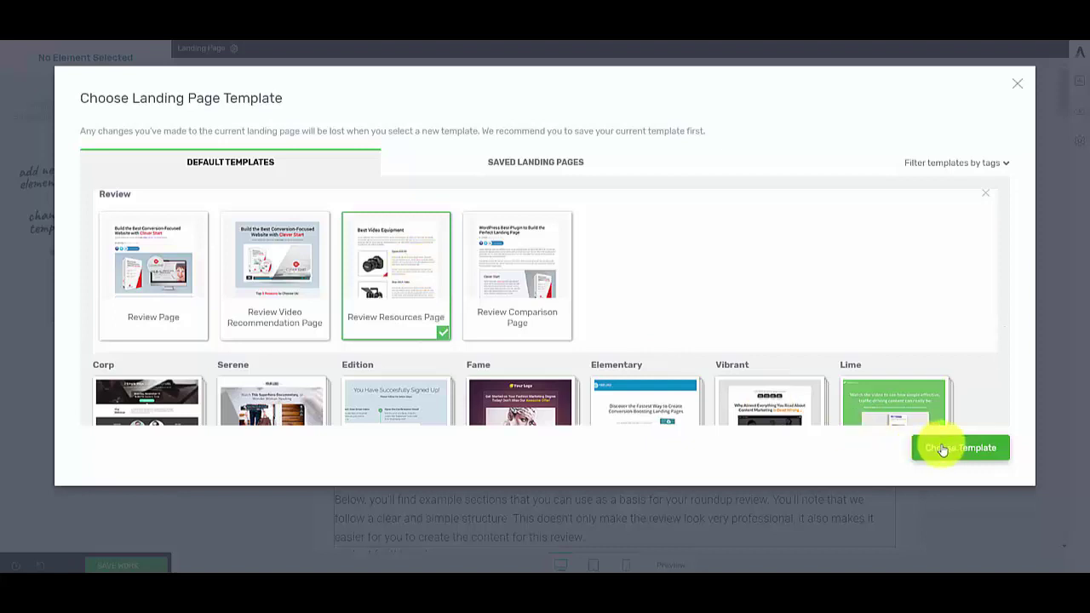
left_click(526, 268)
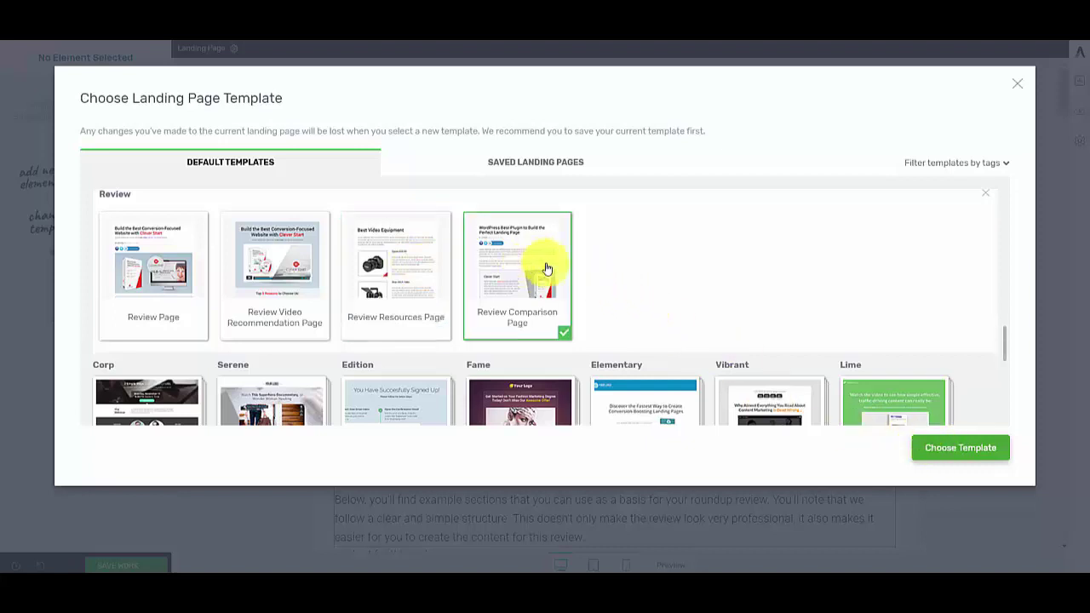
left_click(1017, 87)
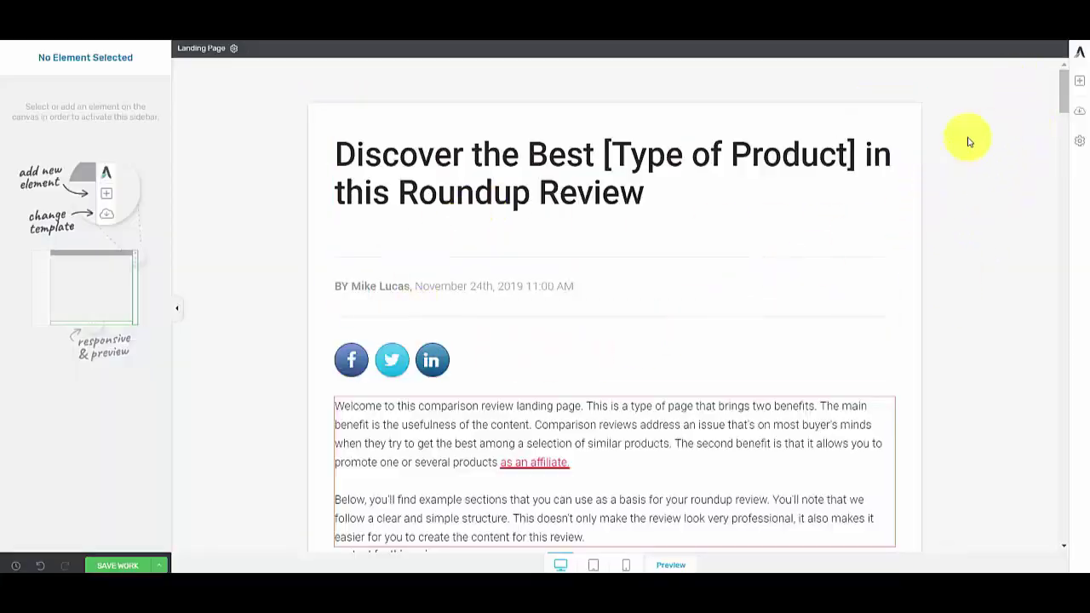
scroll(1063, 99, "down", 1)
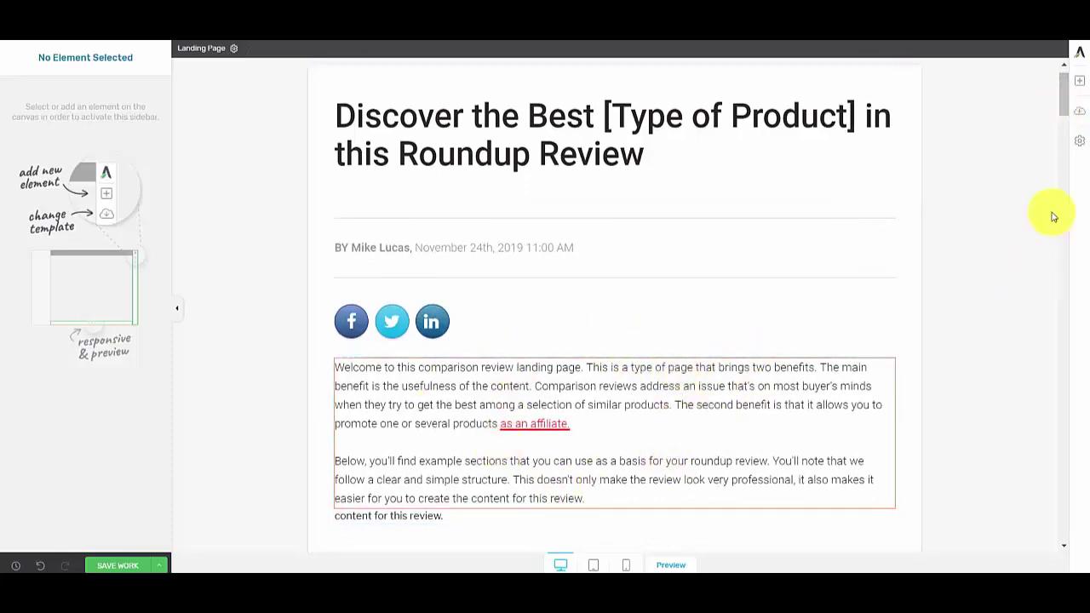
left_click_drag(1061, 107, 1065, 516)
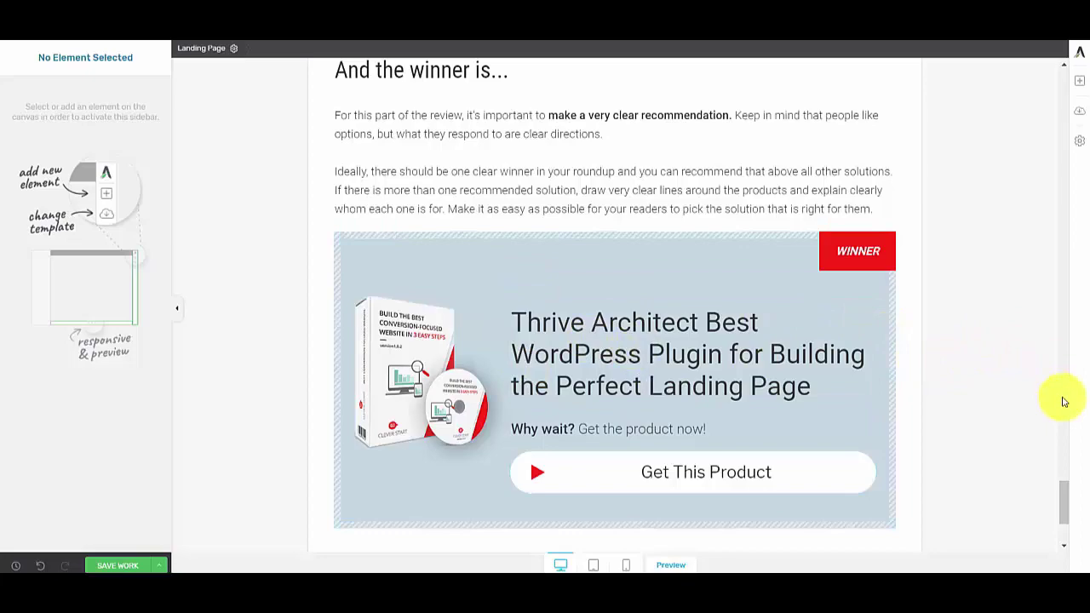
left_click_drag(1062, 499, 1031, 88)
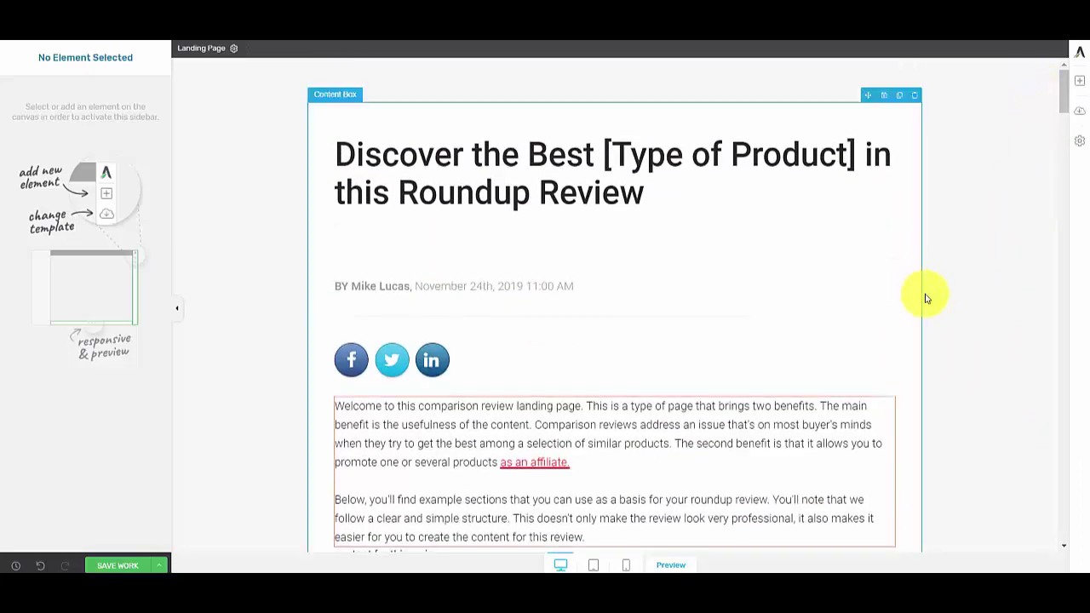
Step: Turn the "as an affiliate." link in the intro paragraph into a JumpLink targeting the Thrive Architect heading in the winner box
scroll(985, 298, "down", 1)
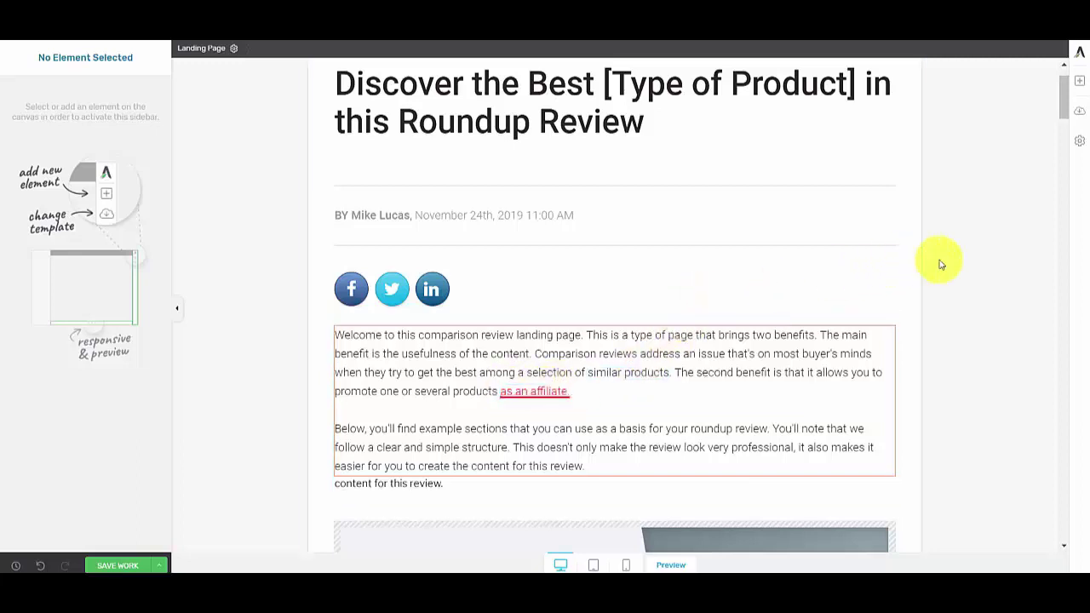
scroll(944, 264, "down", 1)
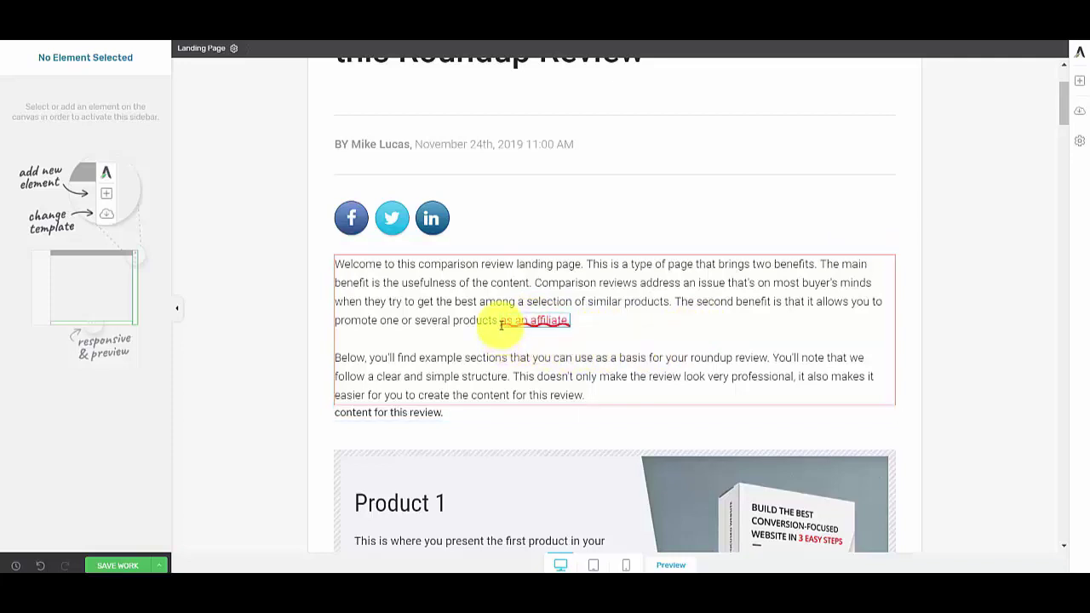
left_click_drag(502, 328, 572, 328)
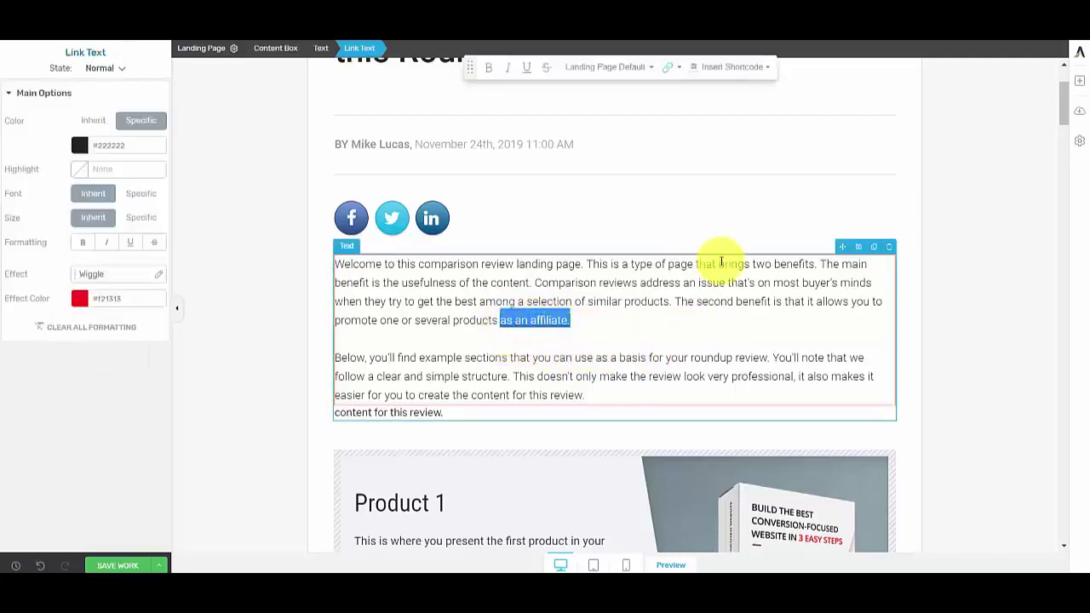
left_click(680, 72)
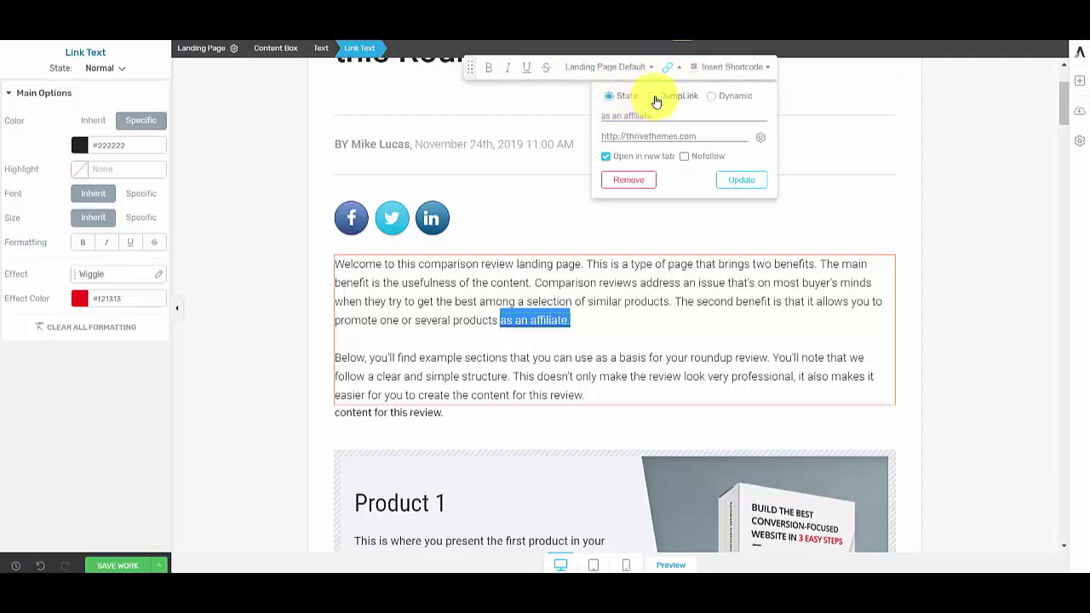
left_click(653, 96)
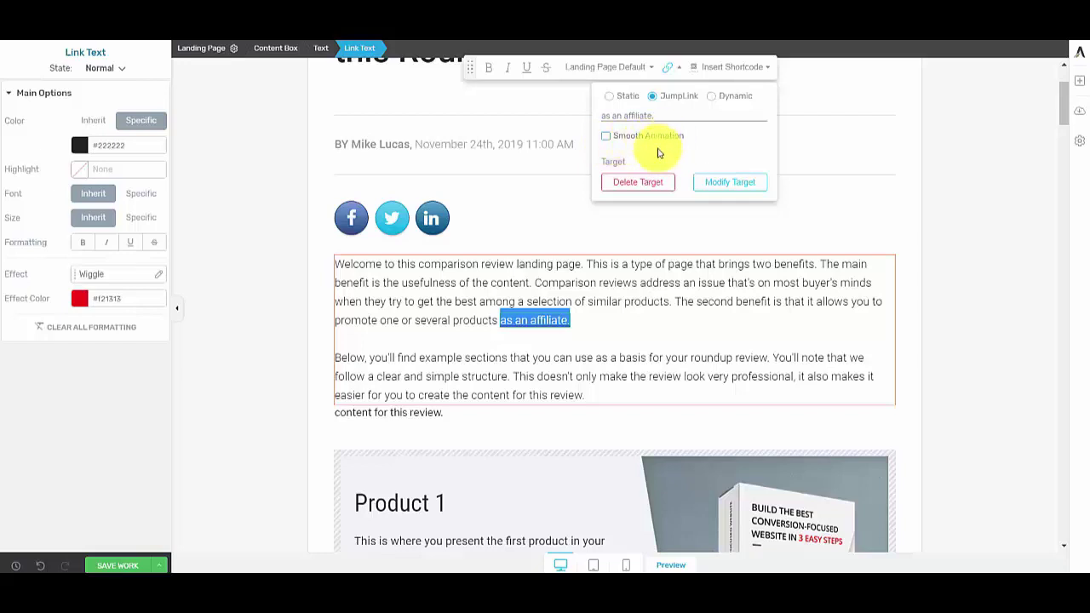
left_click(720, 181)
scroll(638, 438, "down", 4)
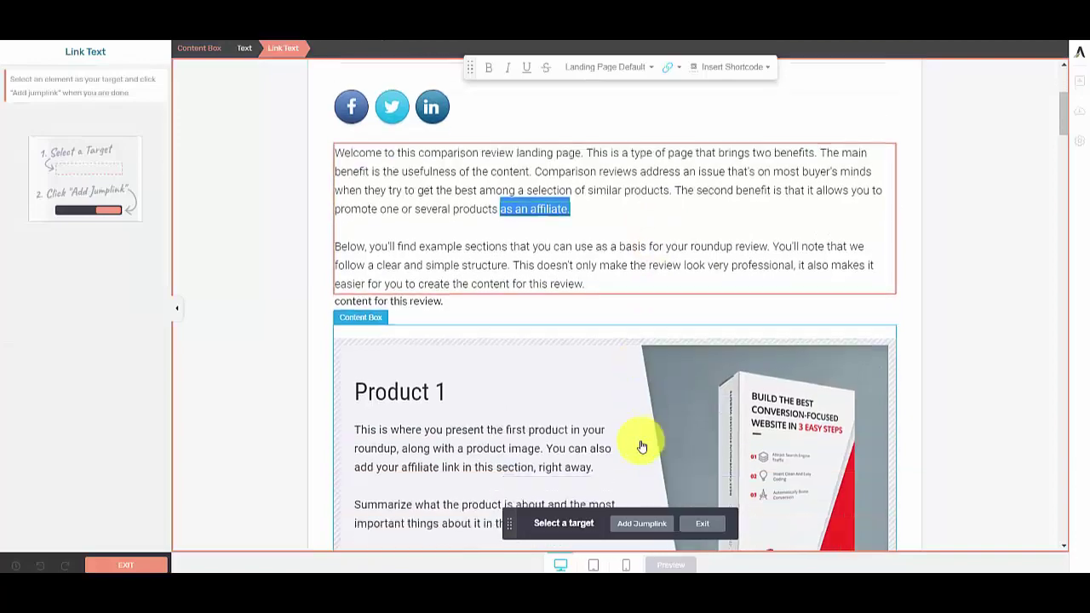
scroll(640, 444, "down", 10)
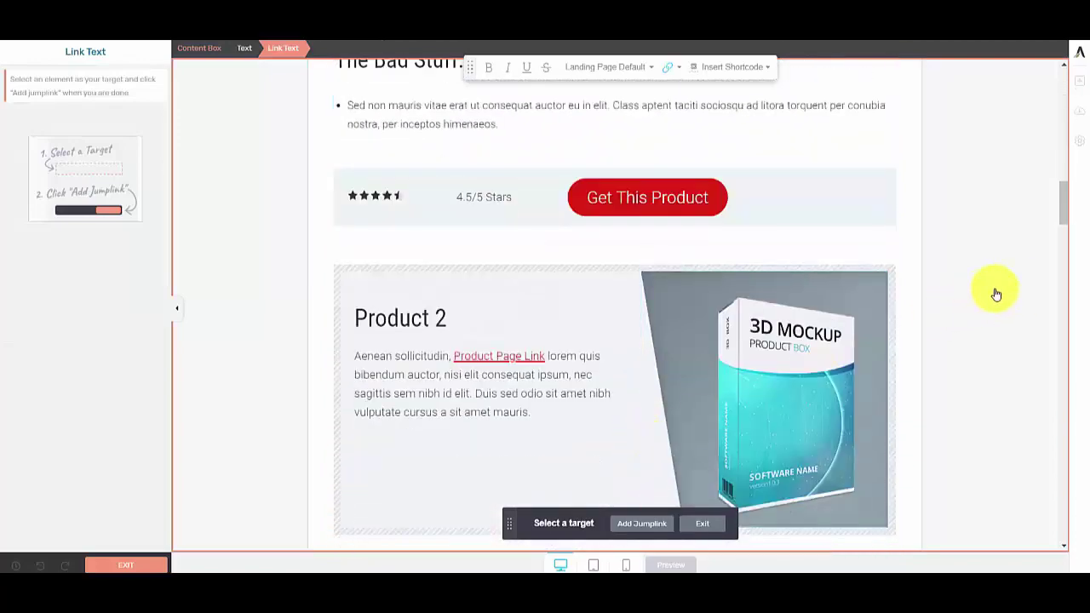
left_click_drag(1063, 217, 1070, 516)
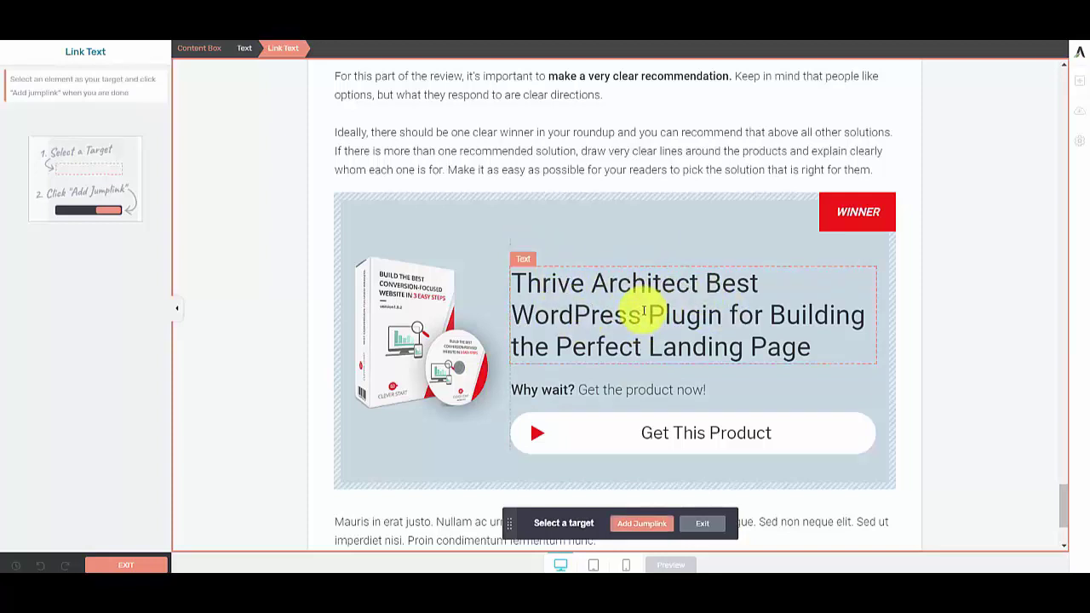
left_click(645, 525)
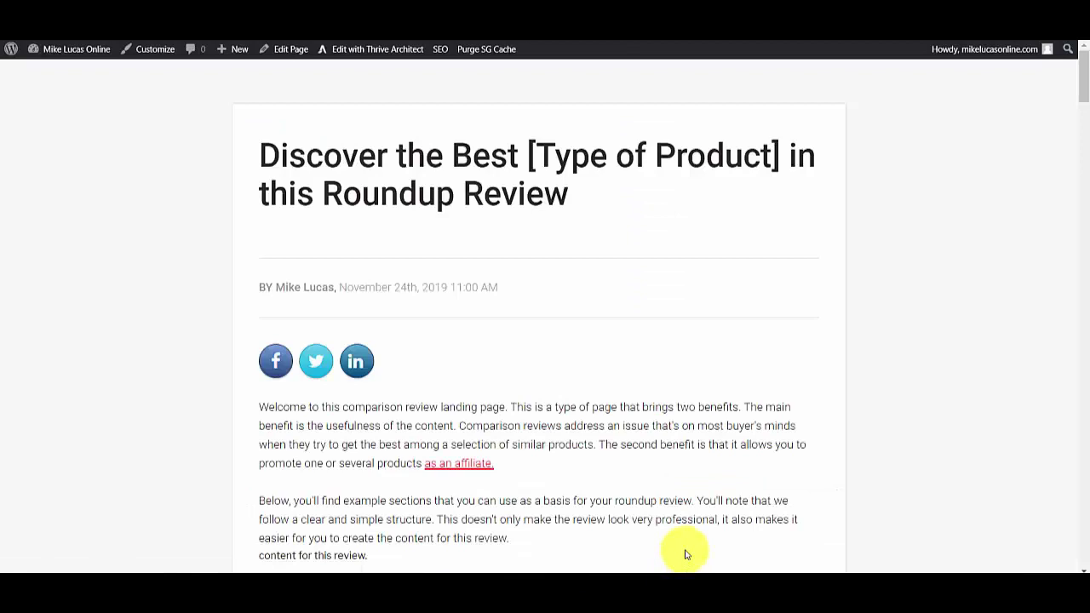
Step: Test the "as an affiliate." jump link in the intro paragraph of the previewed page
scroll(686, 553, "down", 1)
scroll(686, 549, "down", 1)
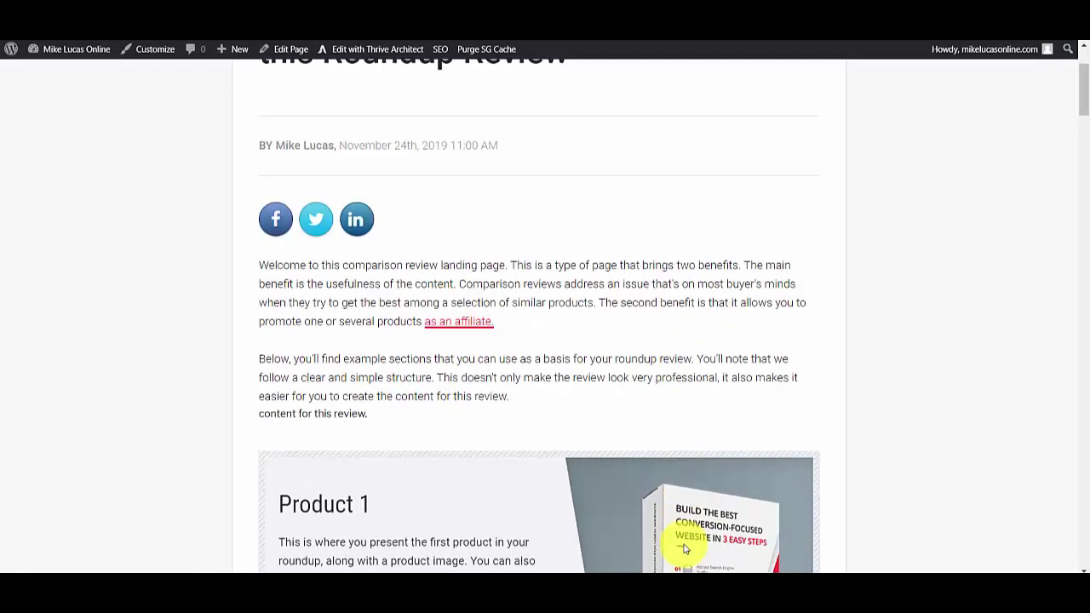
left_click(467, 329)
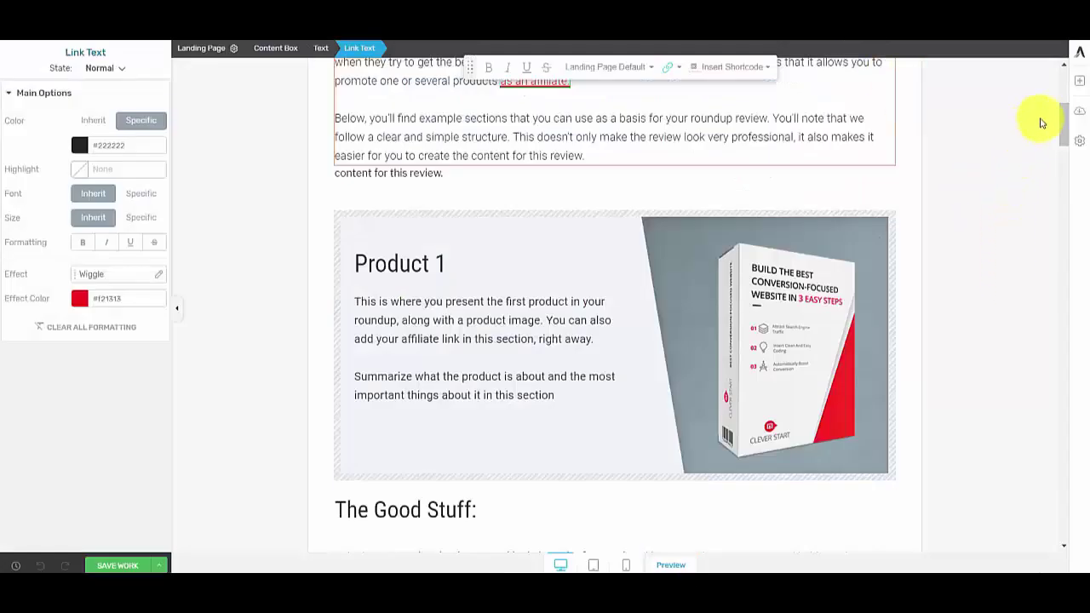
left_click_drag(1063, 122, 1056, 108)
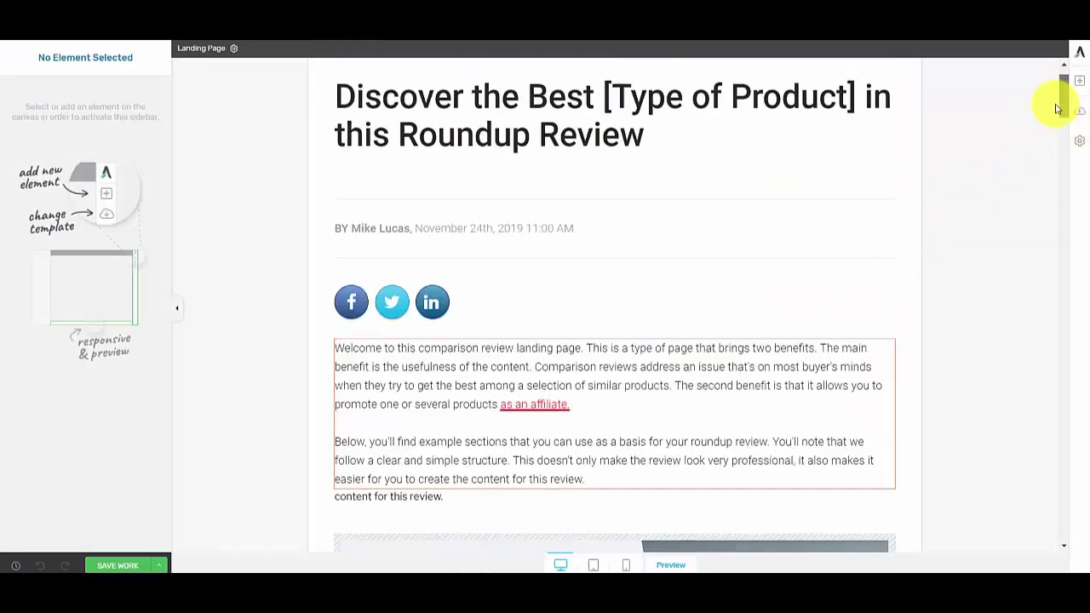
left_click(538, 405)
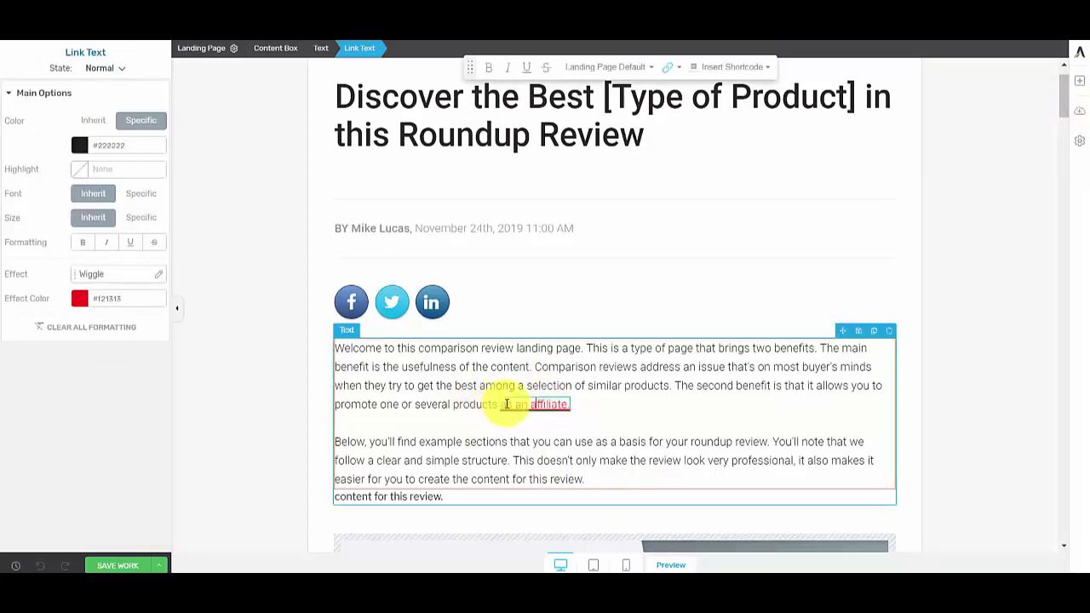
left_click_drag(507, 405, 569, 406)
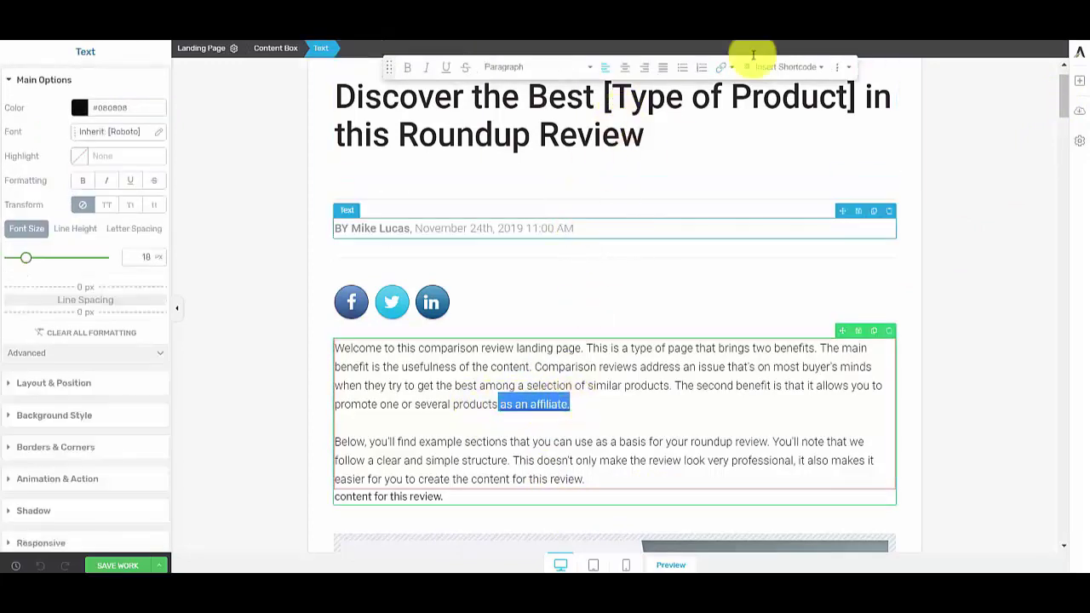
left_click(729, 74)
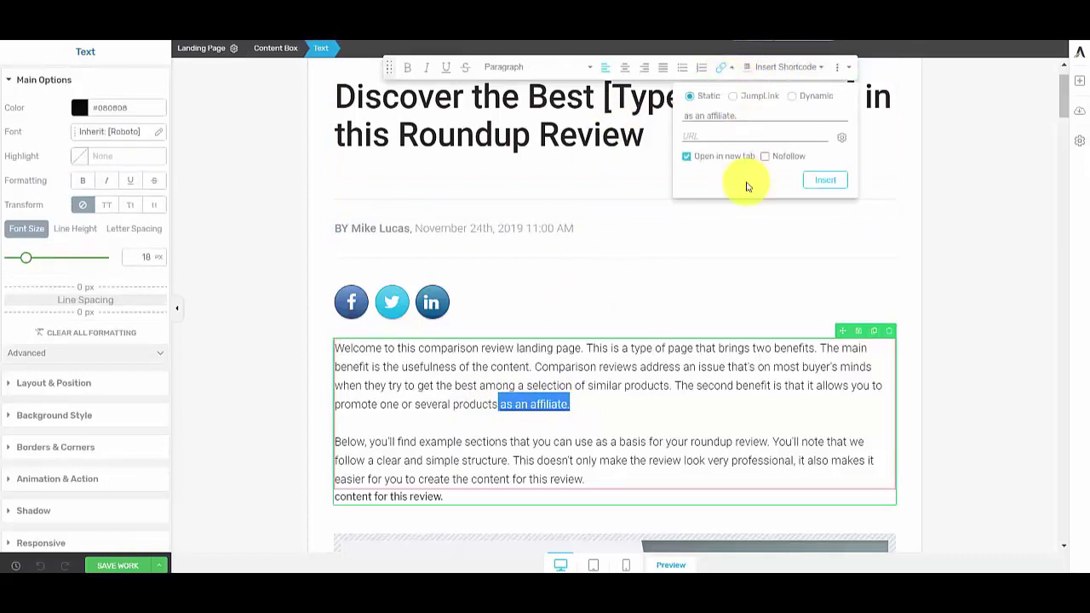
left_click(979, 238)
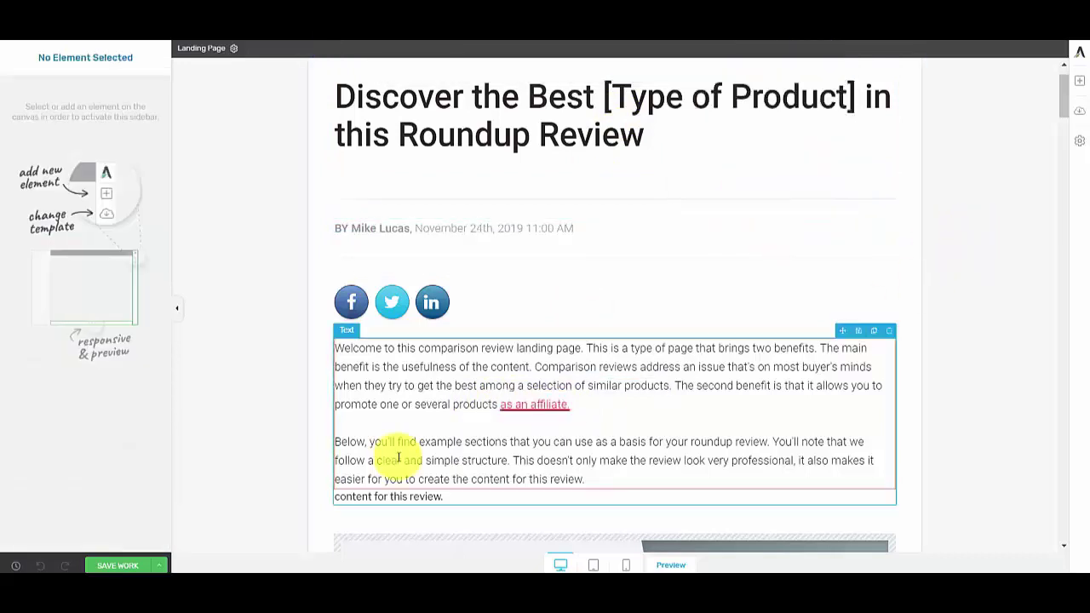
left_click(508, 407)
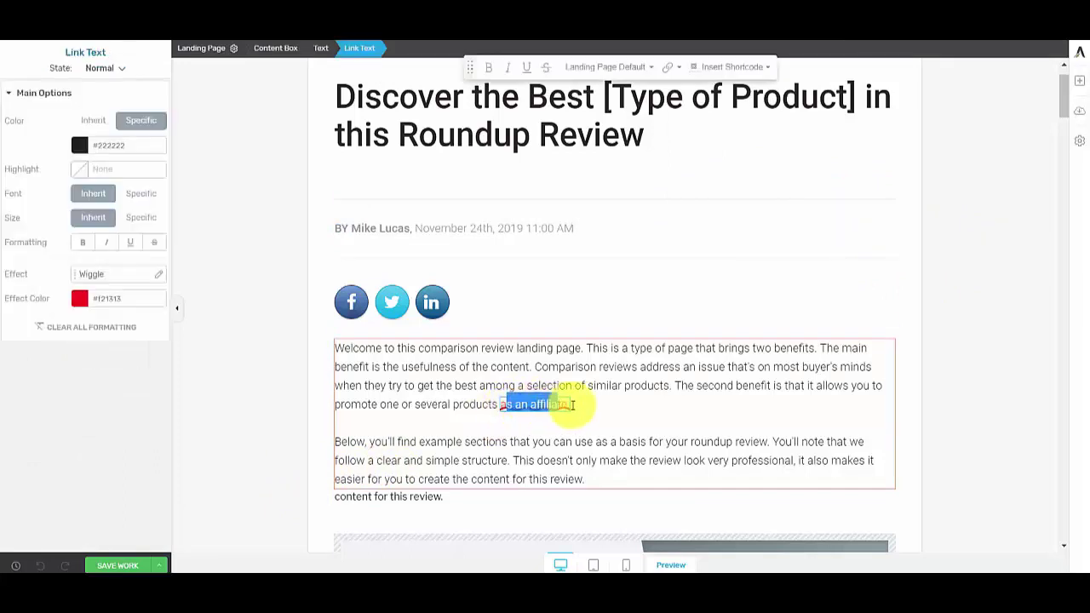
left_click(504, 409)
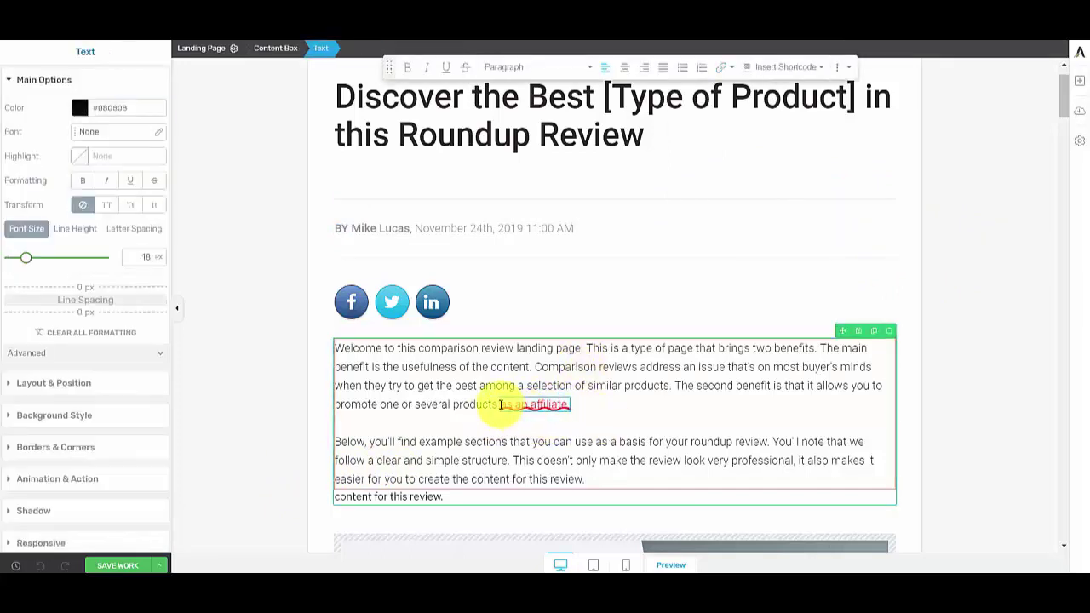
left_click(508, 407)
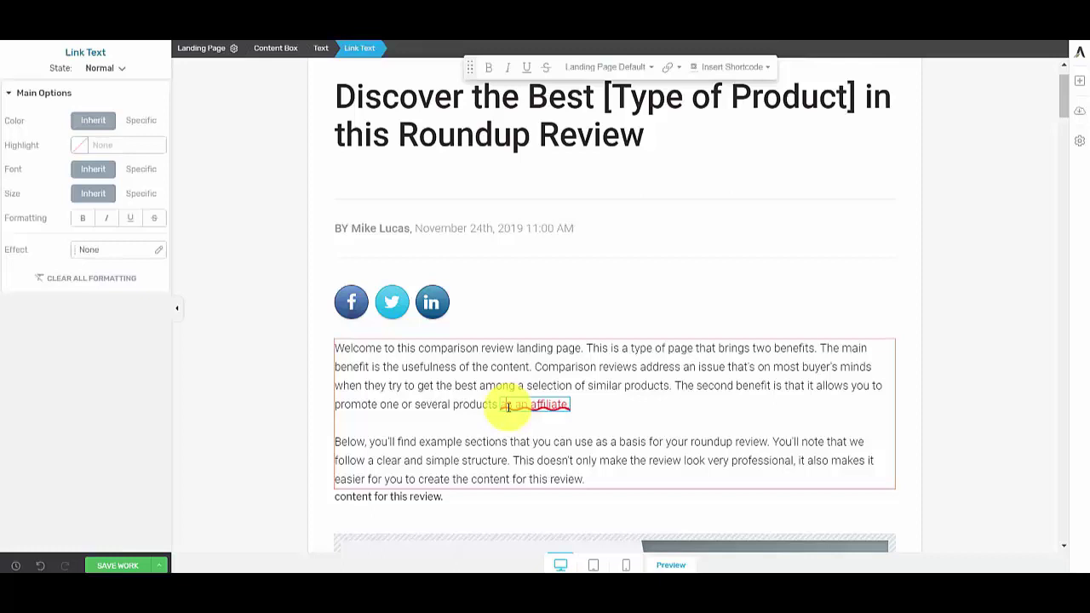
Step: Enable Smooth Animation for the "as an affiliate." JumpLink in the intro paragraph
left_click_drag(503, 407, 581, 406)
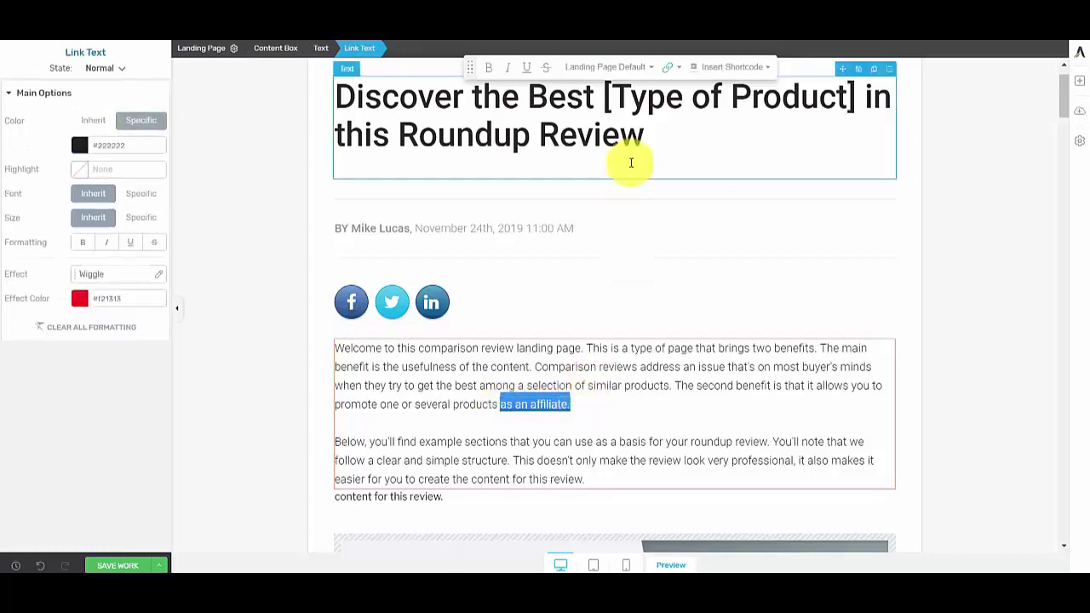
left_click(681, 75)
left_click(679, 96)
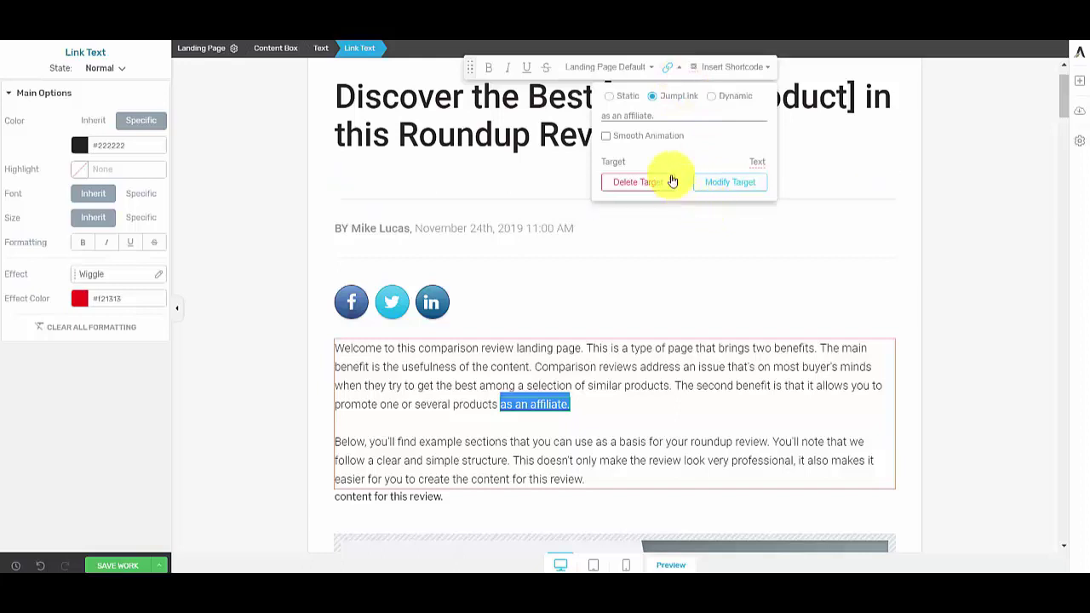
left_click(606, 136)
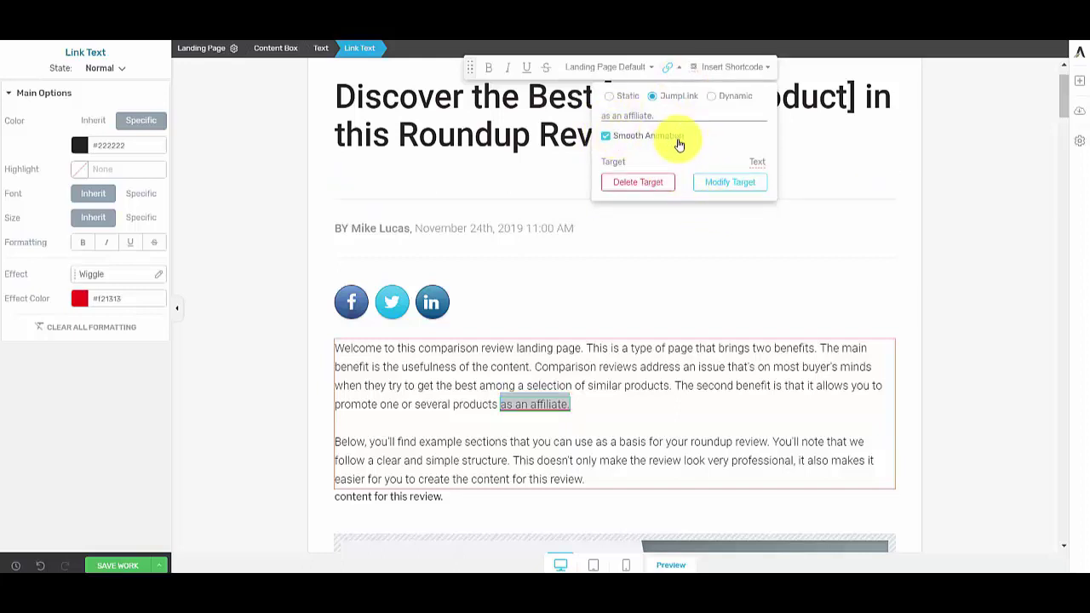
Step: Reassign the jump link's target to the Thrive Architect heading in the winner box and save the page
left_click(723, 183)
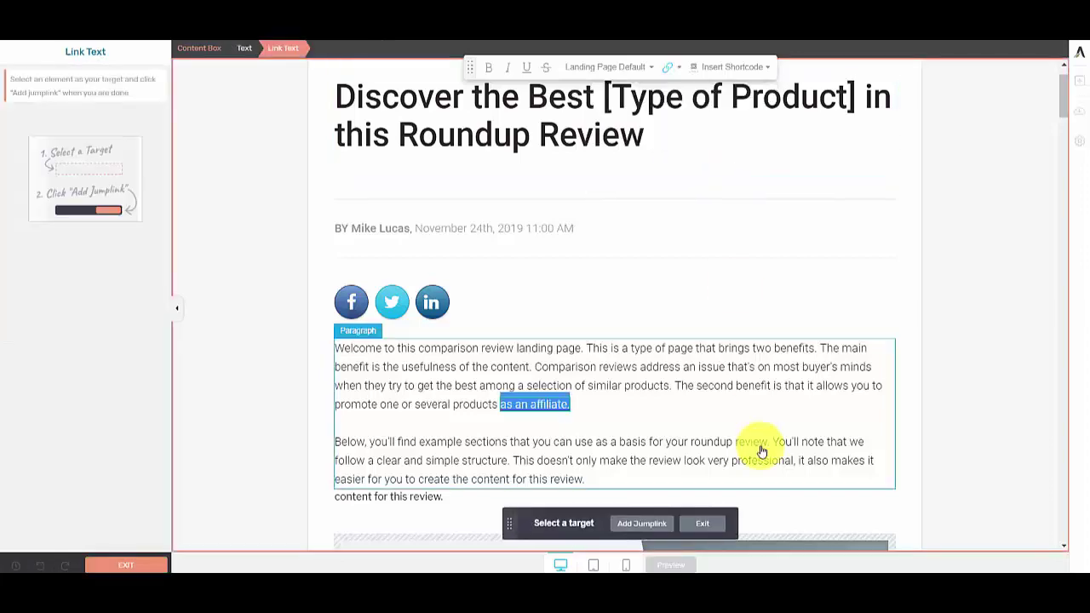
left_click_drag(1062, 114, 1062, 520)
left_click(641, 375)
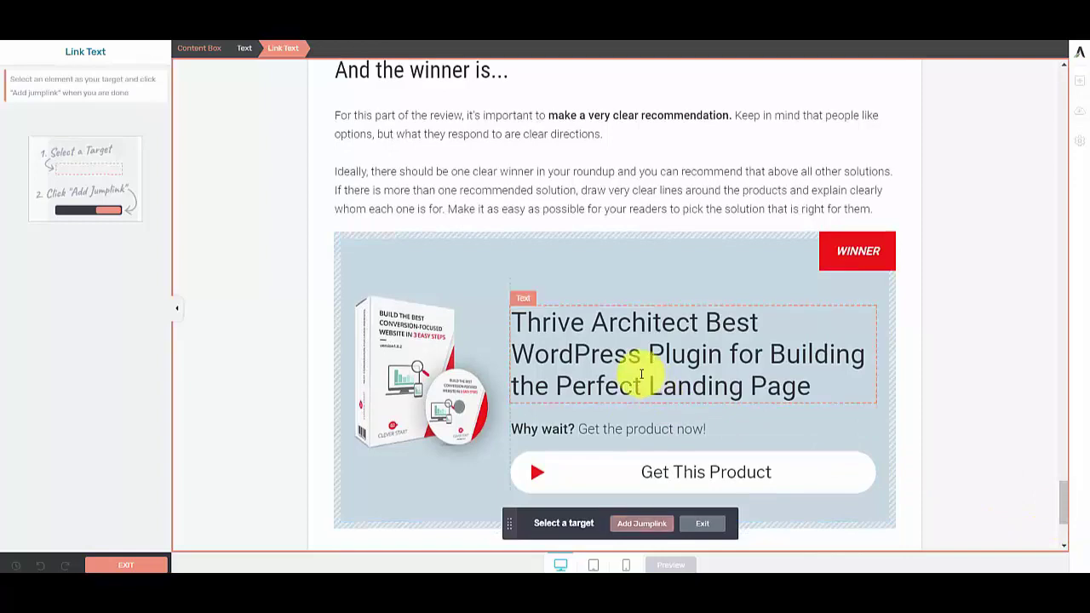
left_click(645, 525)
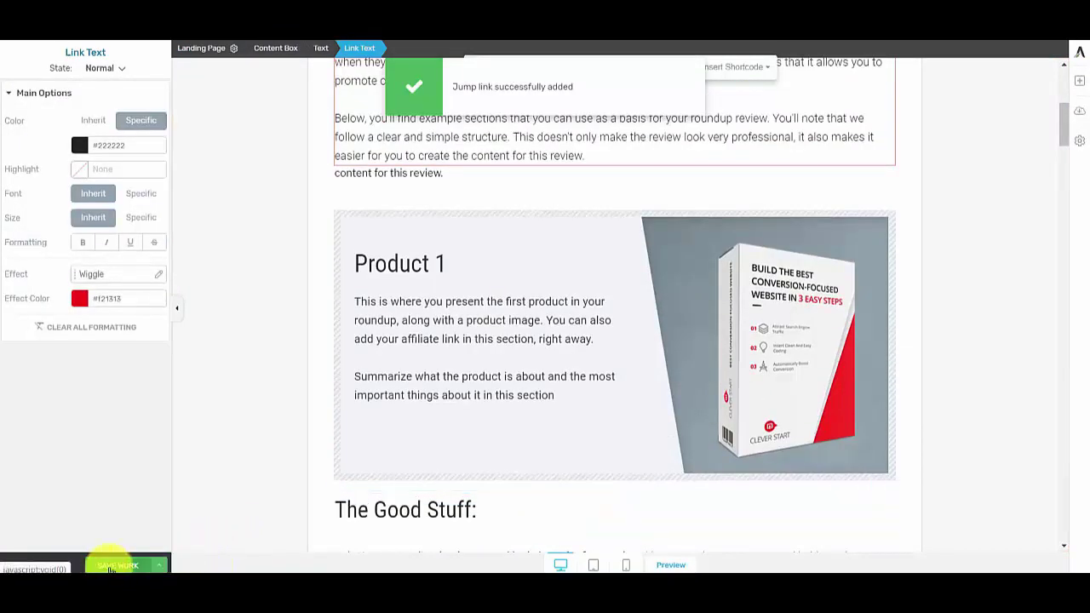
left_click(122, 566)
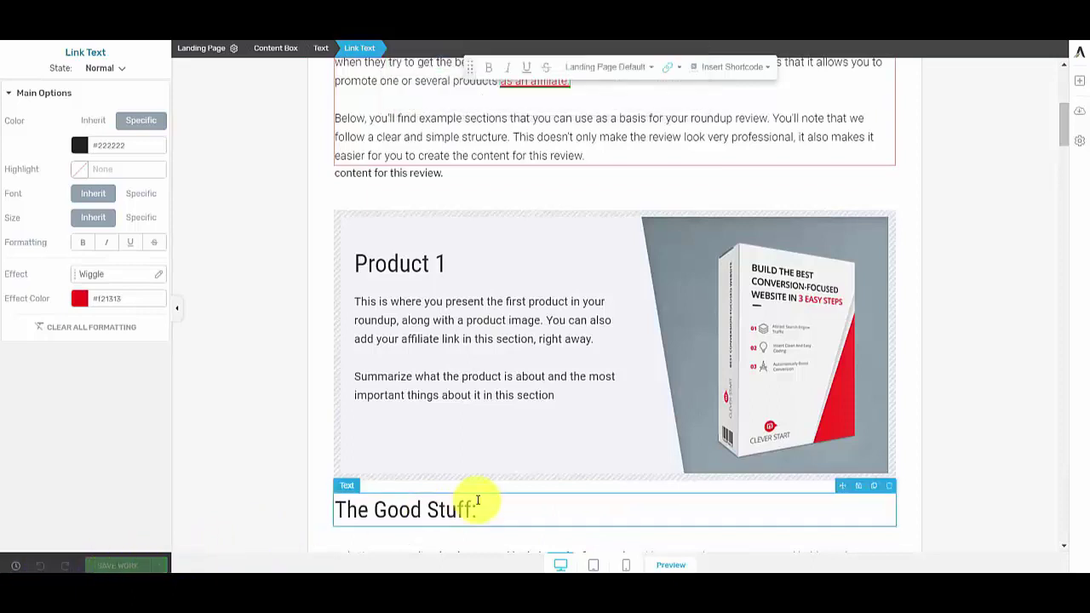
Step: Preview the page and test the smooth-scrolling "as an affiliate." jump link to the winner box, then return to the editor
left_click(672, 565)
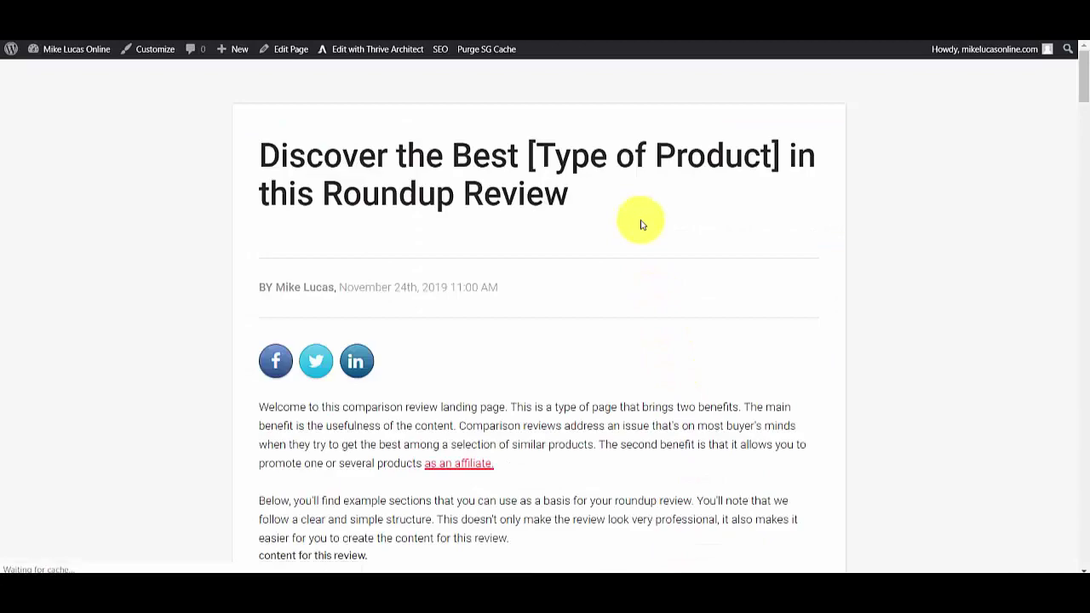
scroll(570, 260, "down", 3)
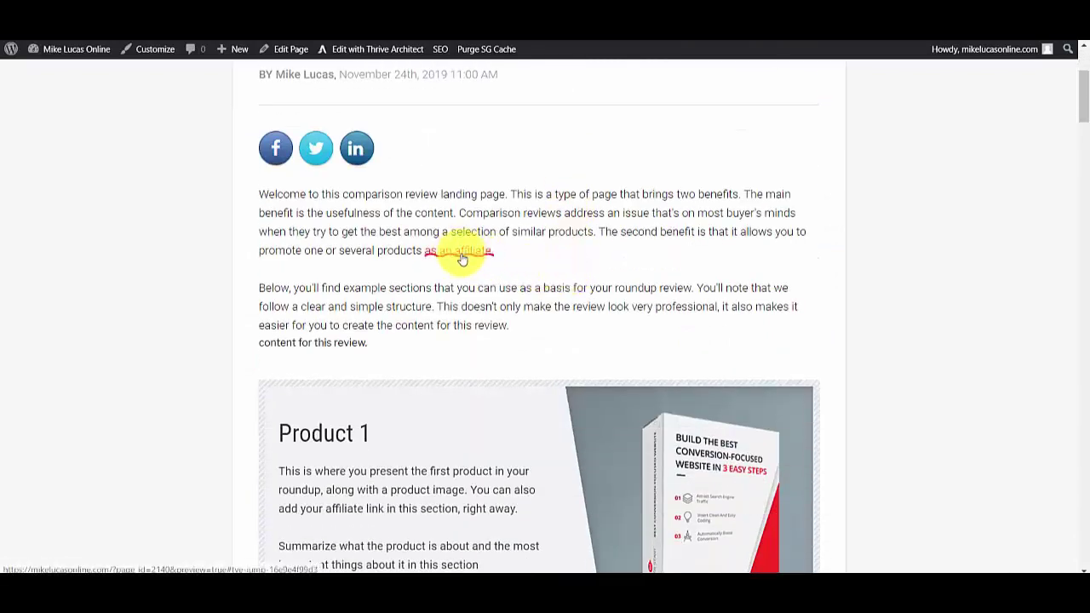
left_click(464, 254)
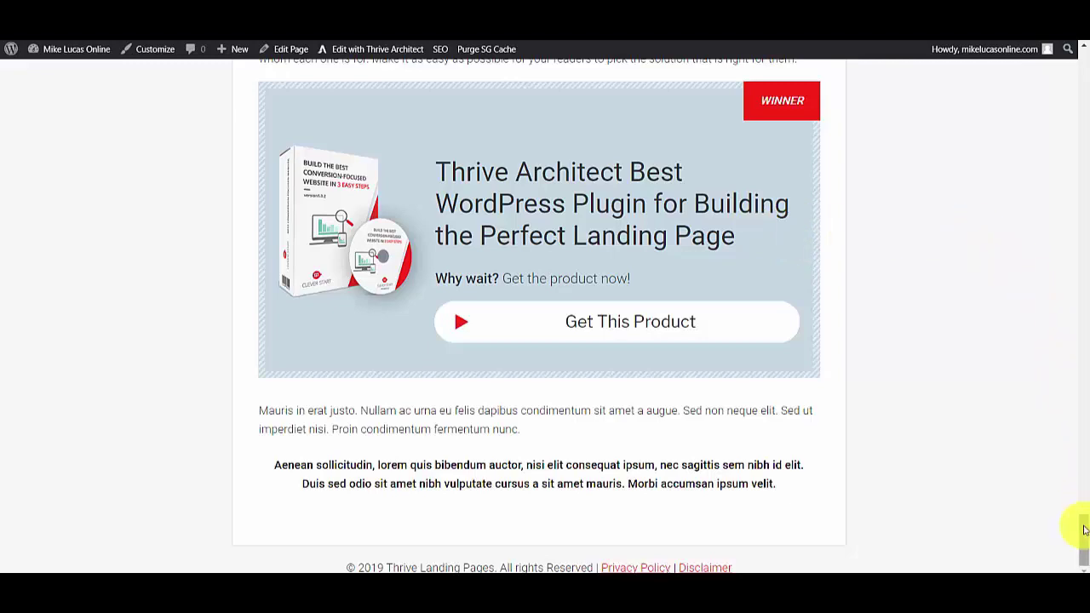
left_click_drag(1085, 529, 880, 53)
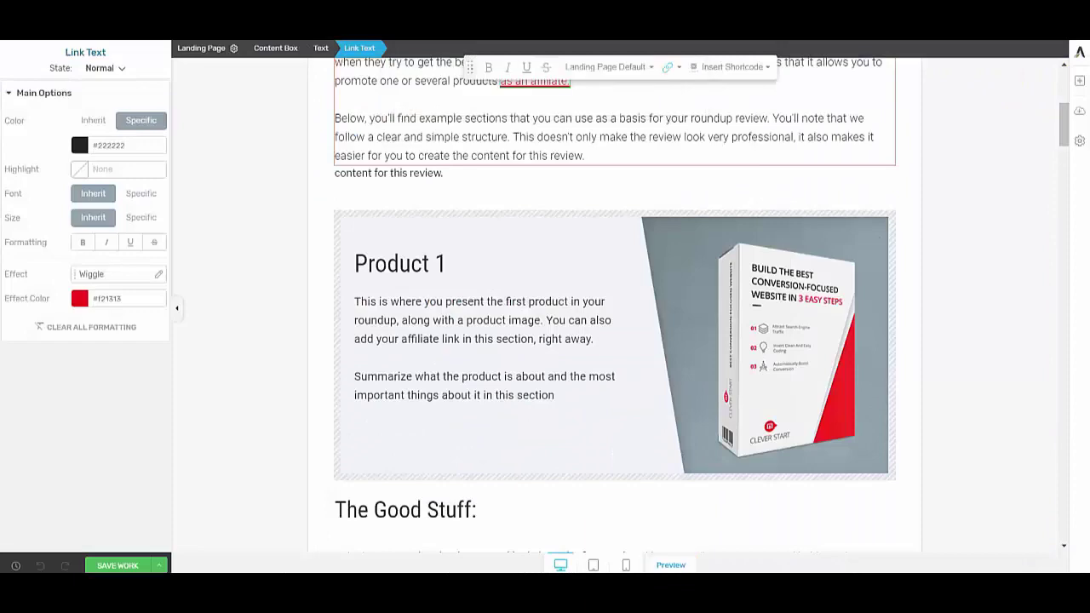
left_click(1062, 136)
mouse_move(1062, 136)
left_mouse_down()
mouse_move(1062, 102)
mouse_move(1054, 102)
mouse_move(1060, 121)
left_mouse_up()
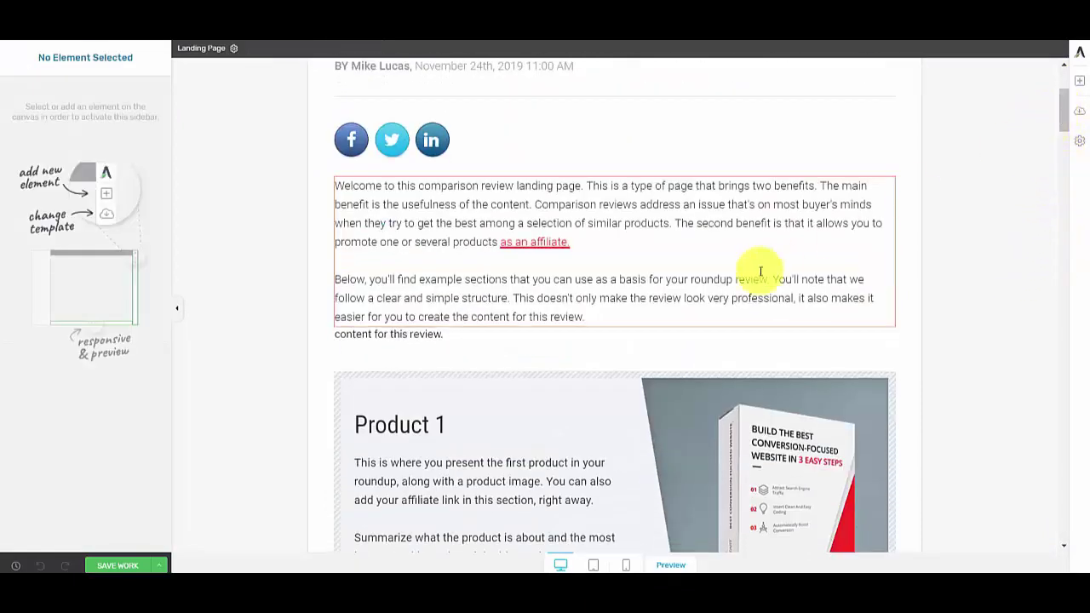
left_click(502, 242)
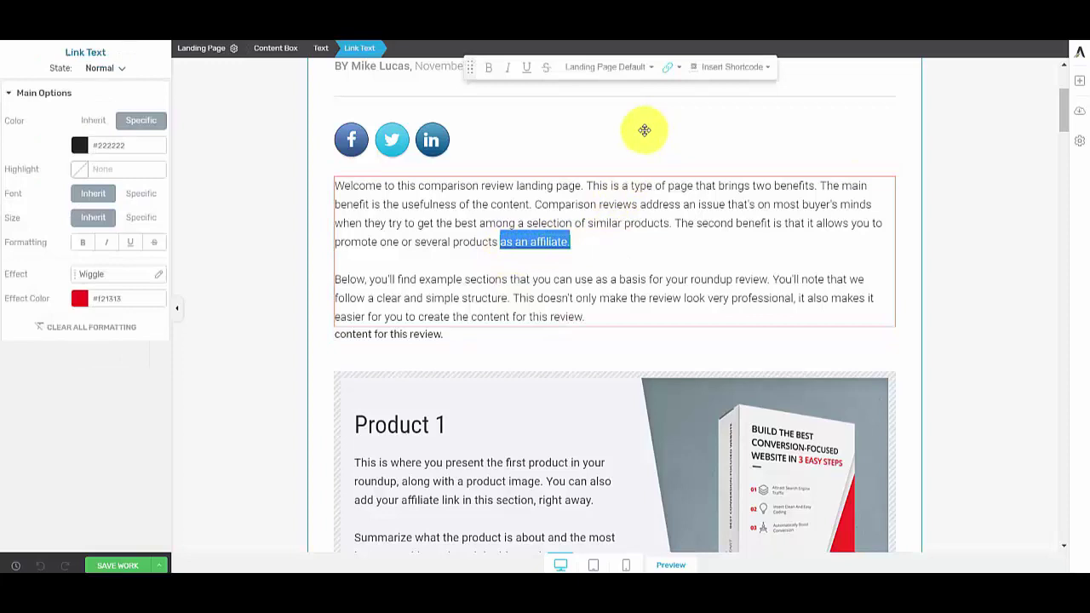
left_click(652, 73)
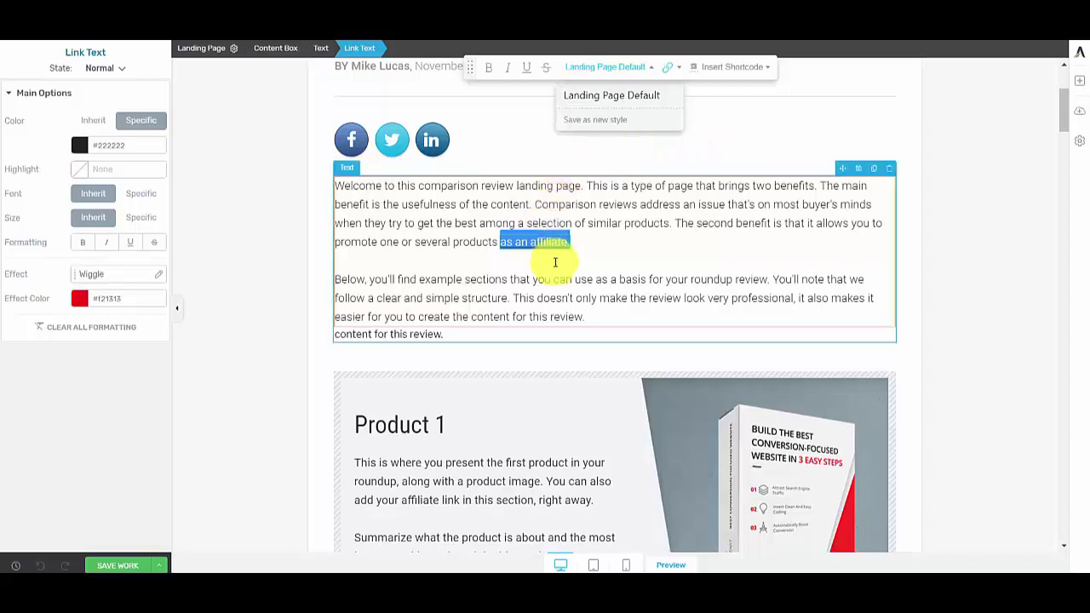
left_click(987, 196)
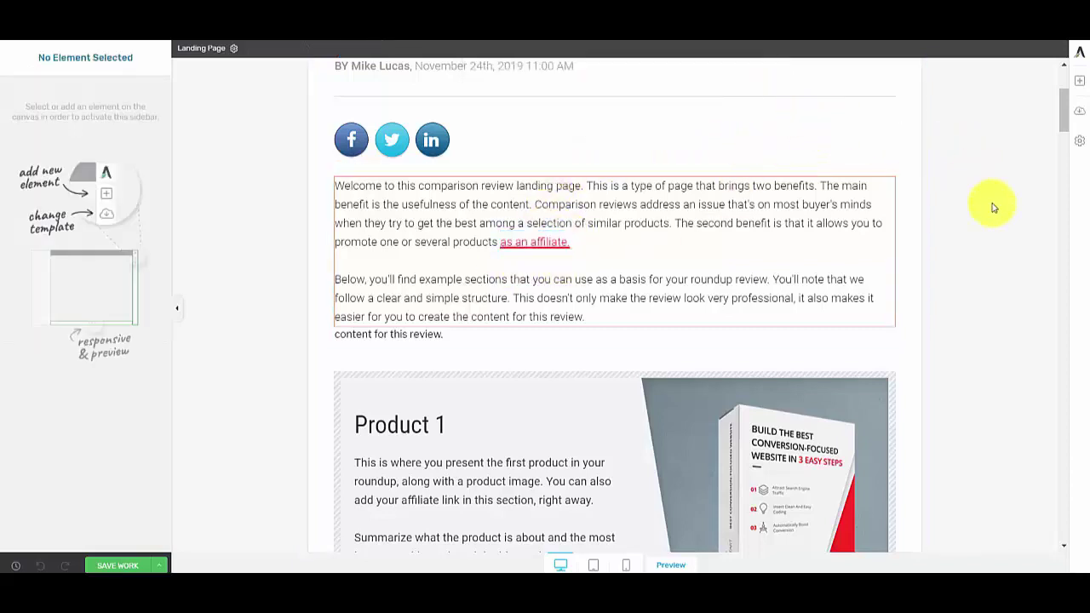